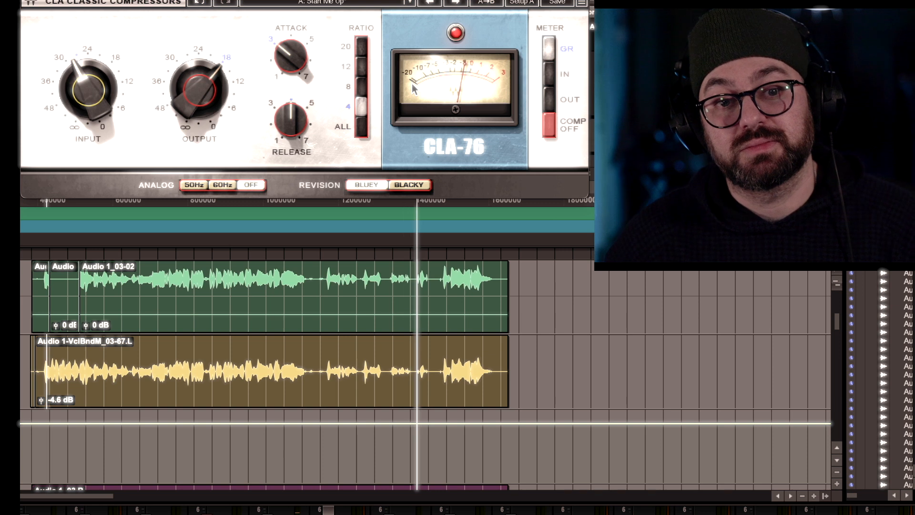
Play back the vocal and split the lead vocal clip just before its first phrase.
key("space")
key("space")
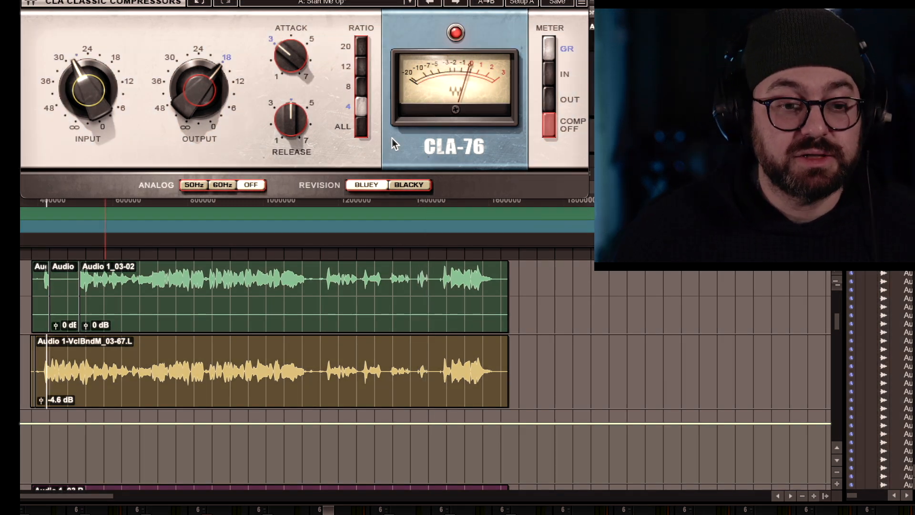
left_click(326, 359)
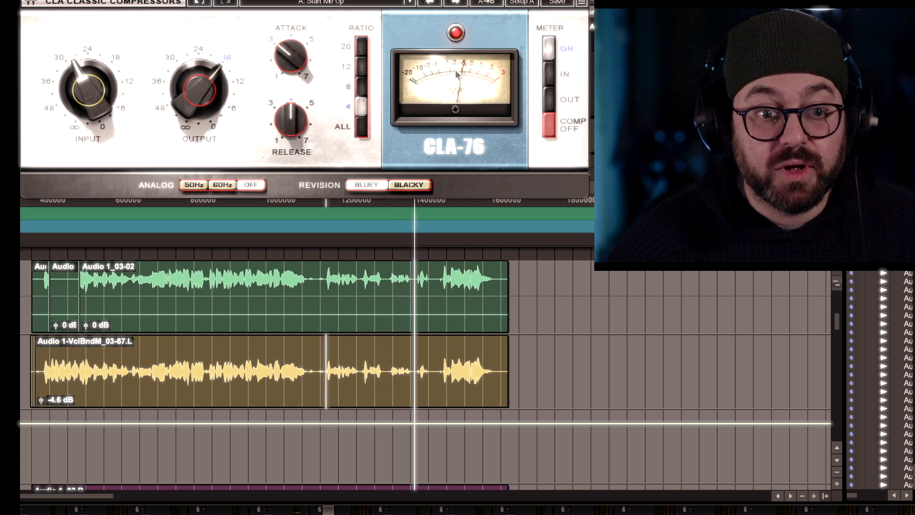
key("space")
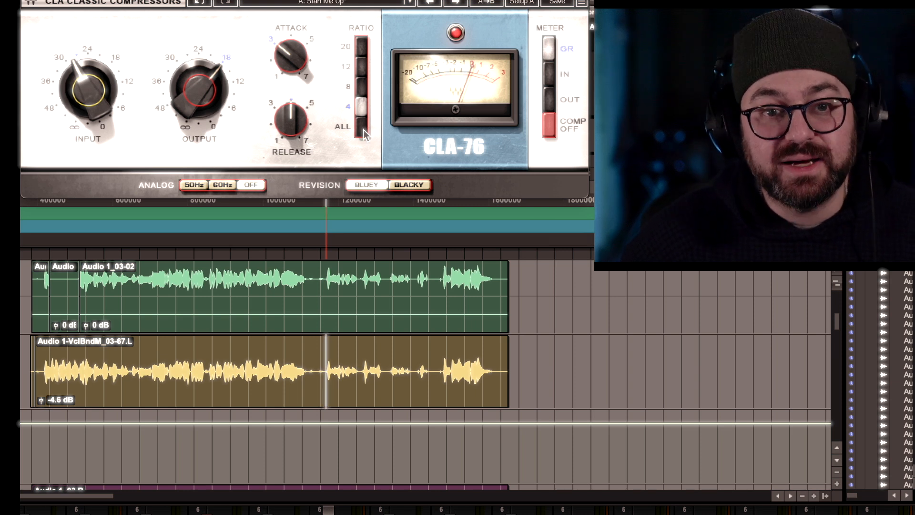
left_click(45, 363)
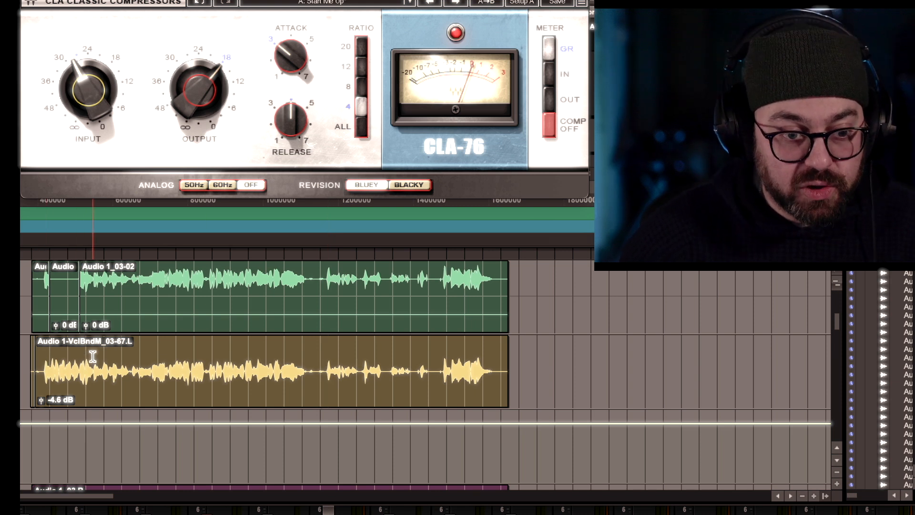
key("b")
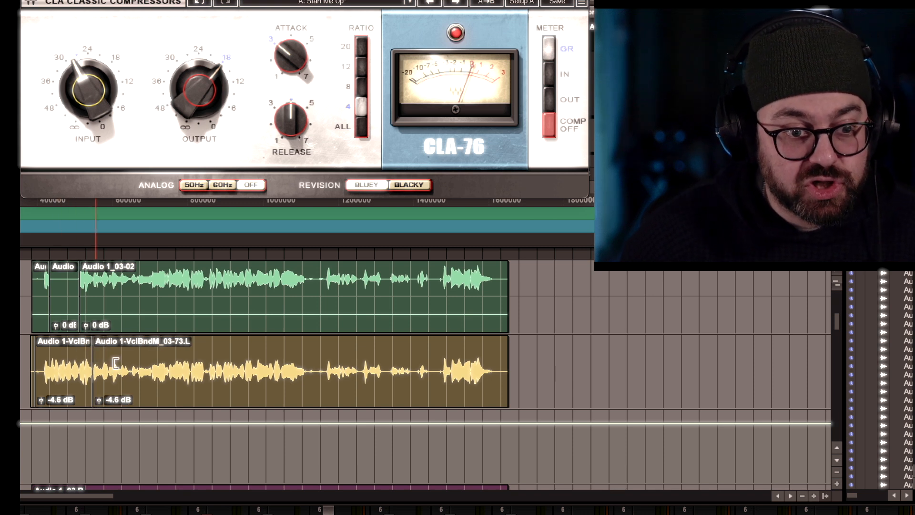
Split the lead vocal clip at two more phrase boundaries.
left_click(126, 354)
left_click(128, 352)
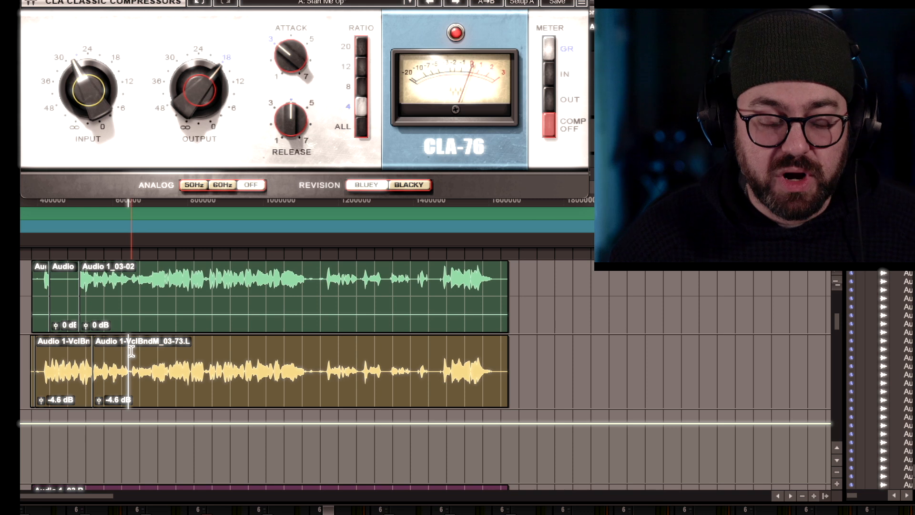
left_click(133, 348)
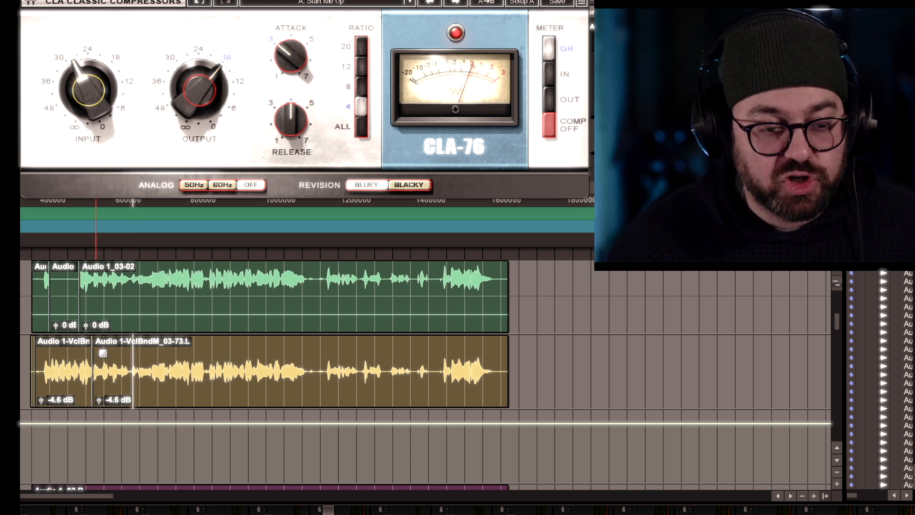
key("t")
left_click(205, 351)
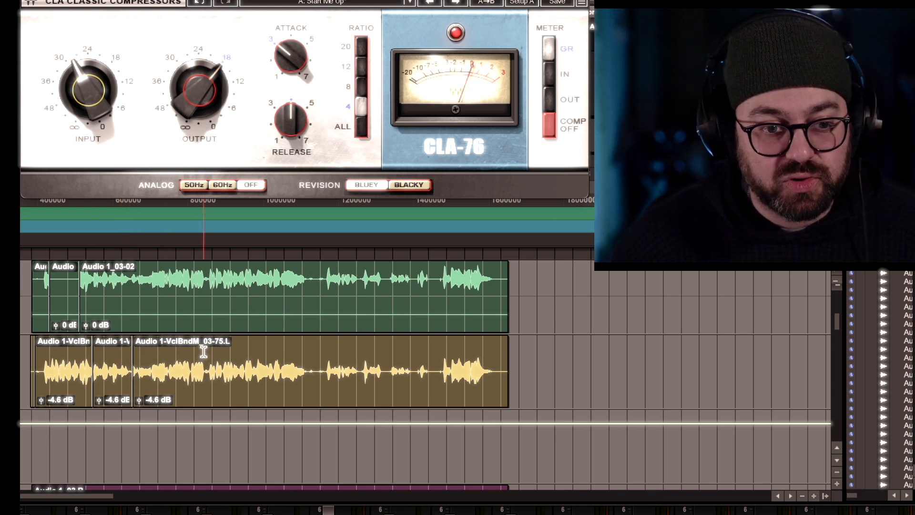
key("t")
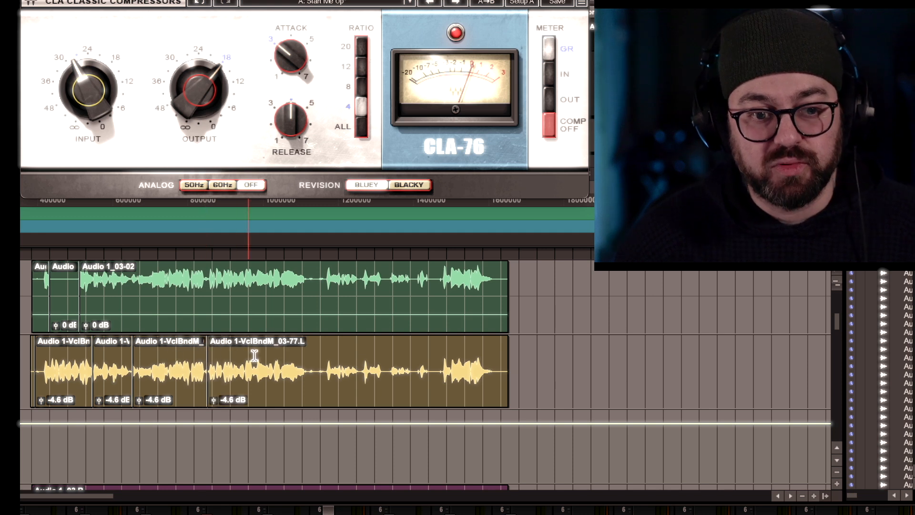
left_click(314, 352)
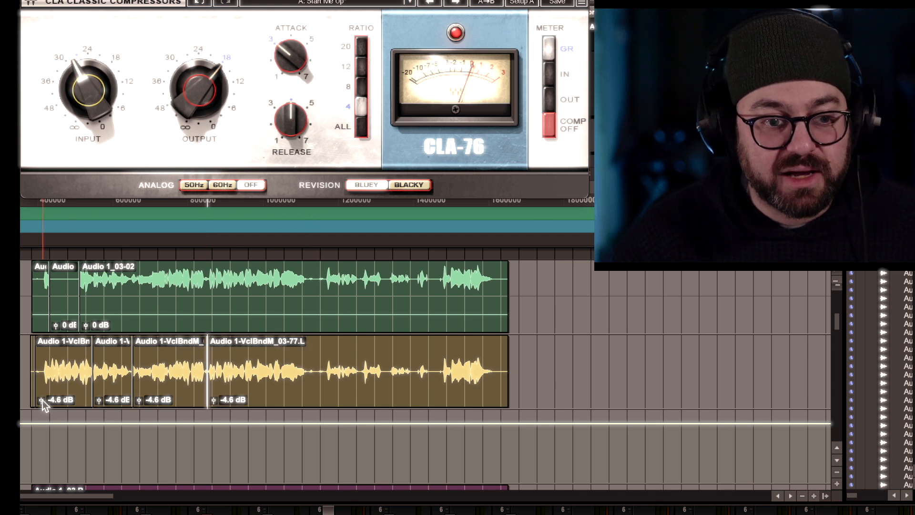
Set the first vocal segment's clip gain to -6.6 dB and the second segment's to -3.8 dB.
left_click_drag(41, 401, 40, 402)
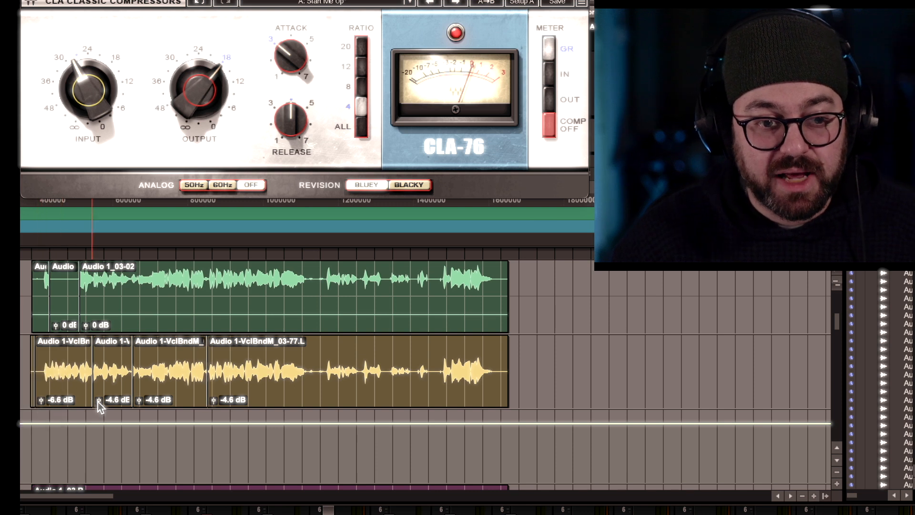
left_click_drag(99, 401, 99, 401)
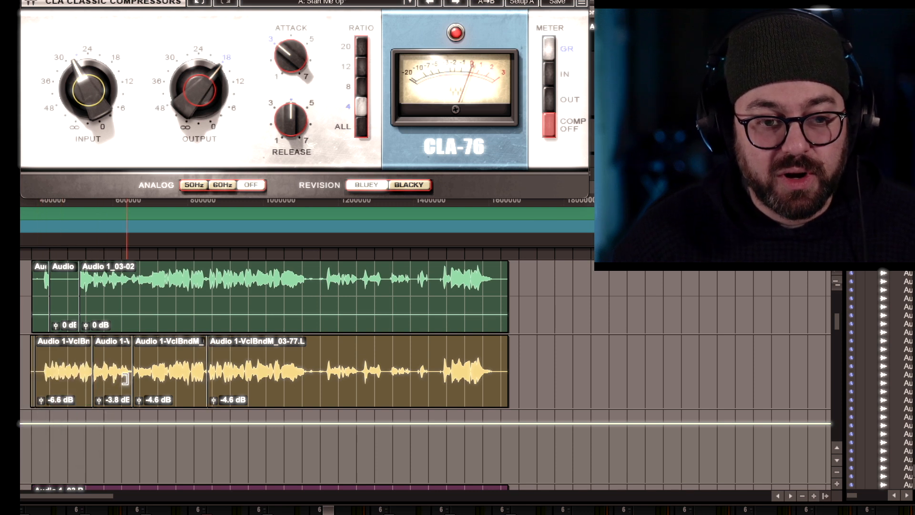
Zoom in, split the vocal clip mid-phrase, and set the segment before the split to -0.9 dB.
key("t")
key("t")
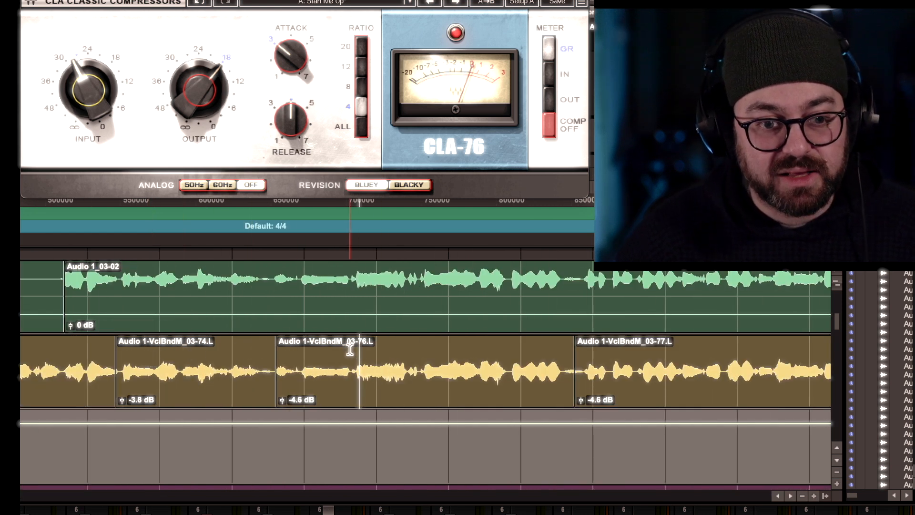
key("b")
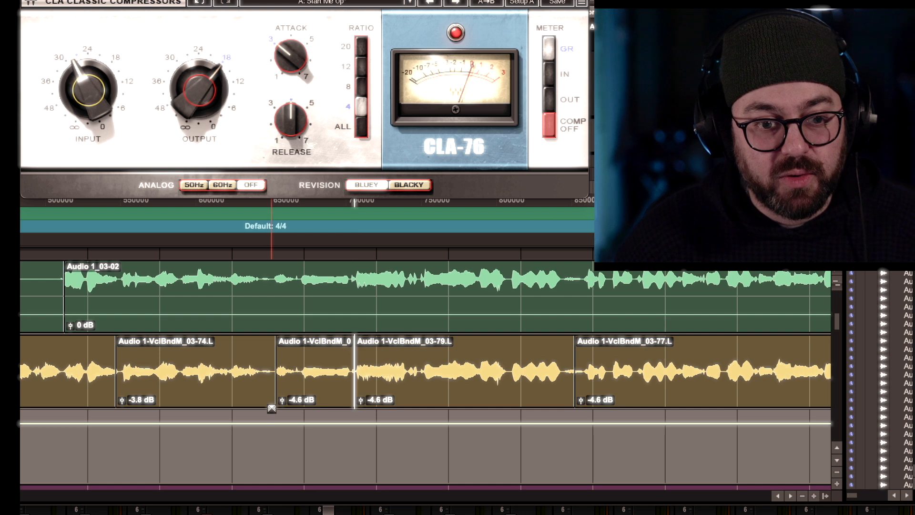
left_click_drag(281, 401, 281, 399)
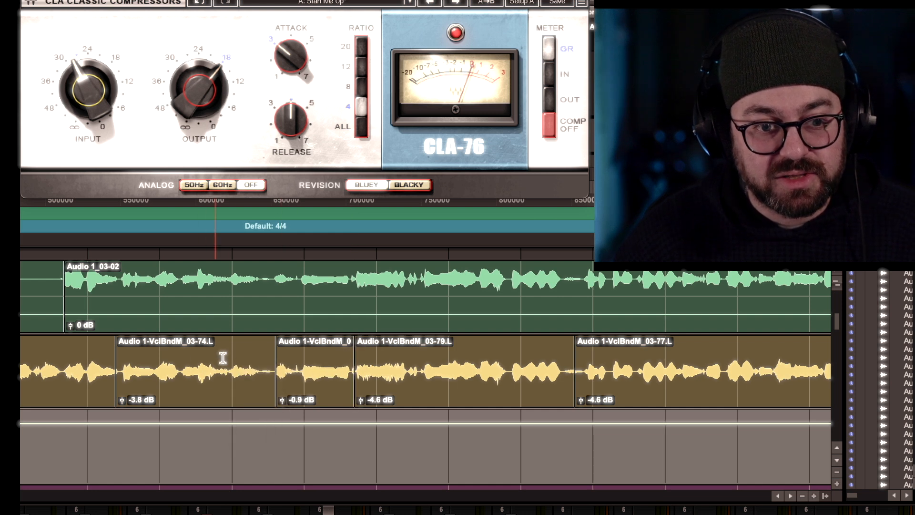
Split off the short gap before the -0.9 dB segment and set its clip gain to -4.6 dB.
left_click(261, 351)
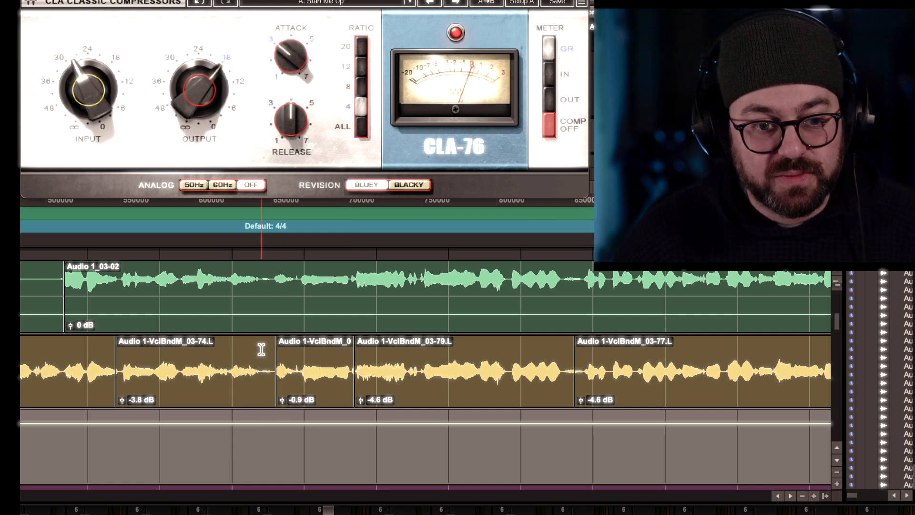
key("b")
left_click(272, 376)
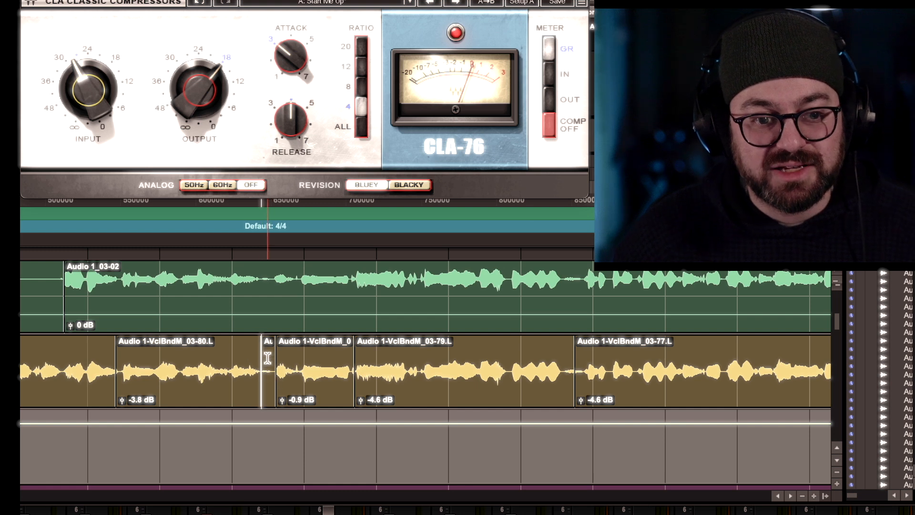
double_click(269, 357)
key("t")
key("t")
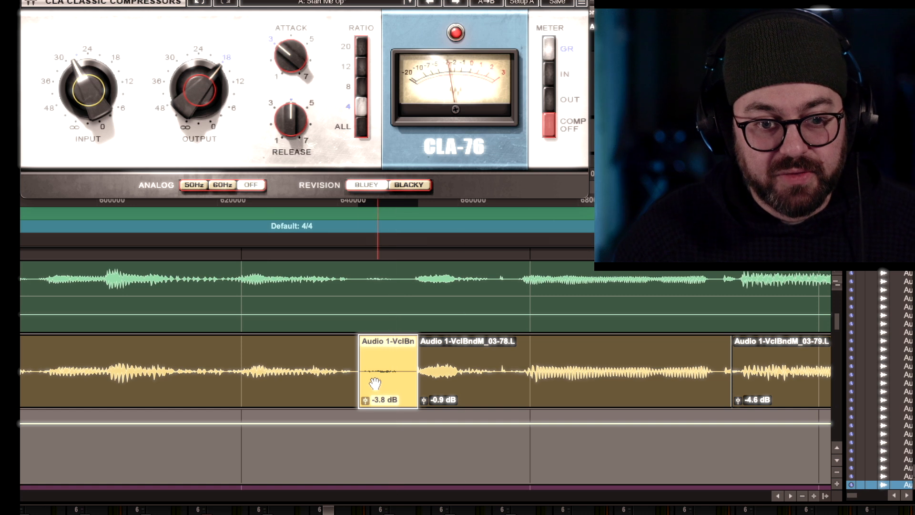
left_click_drag(364, 400, 365, 404)
Play back the edit and lower the short gap clip's gain further.
key("space")
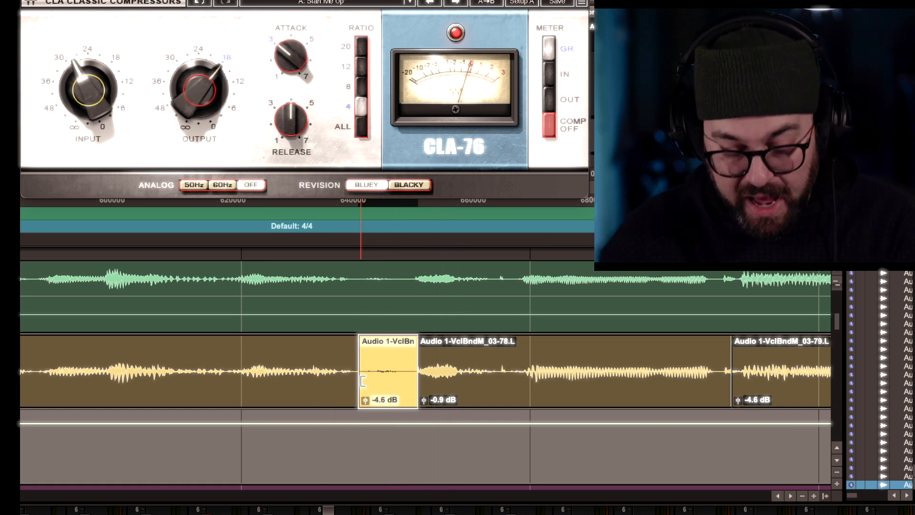
key("r")
key("r")
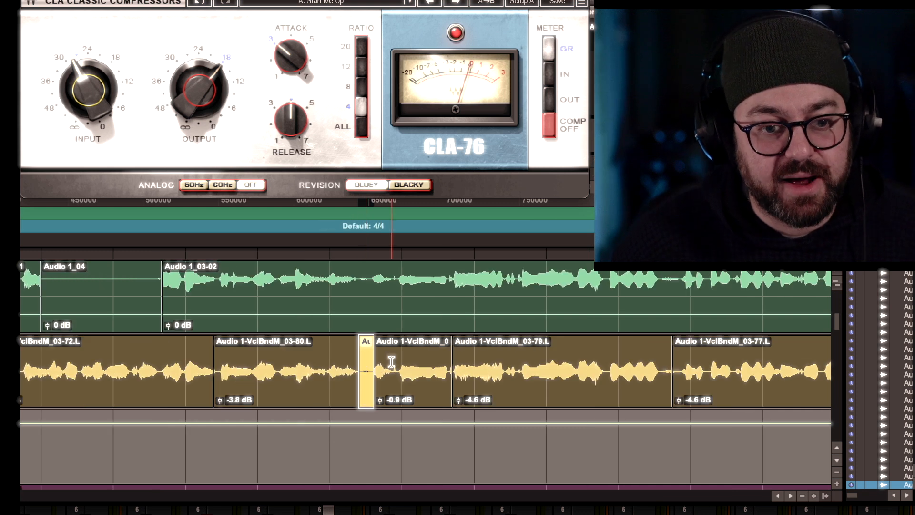
left_click(371, 361)
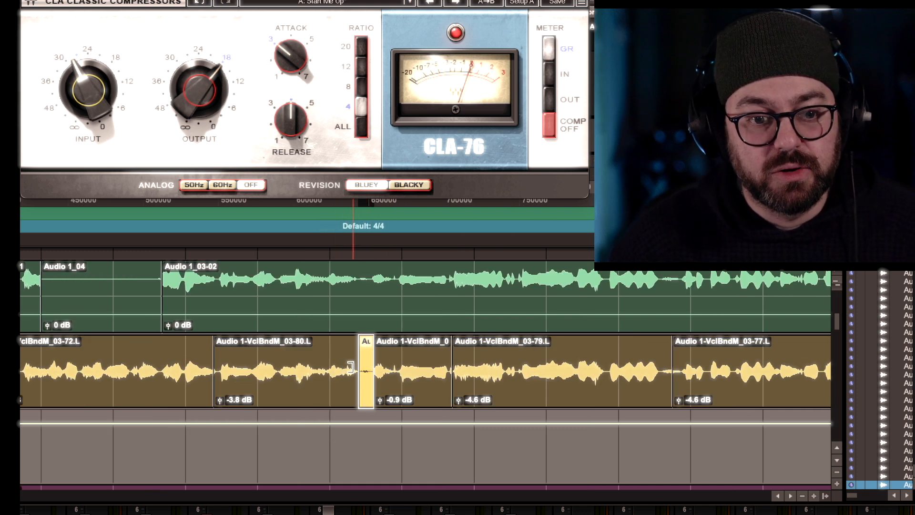
key("t")
key("t")
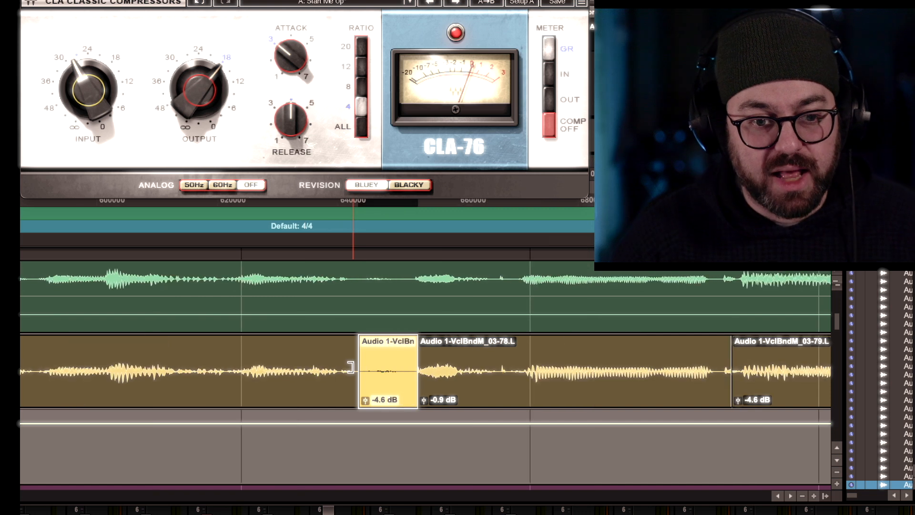
left_click_drag(365, 402, 363, 409)
key("r")
key("r")
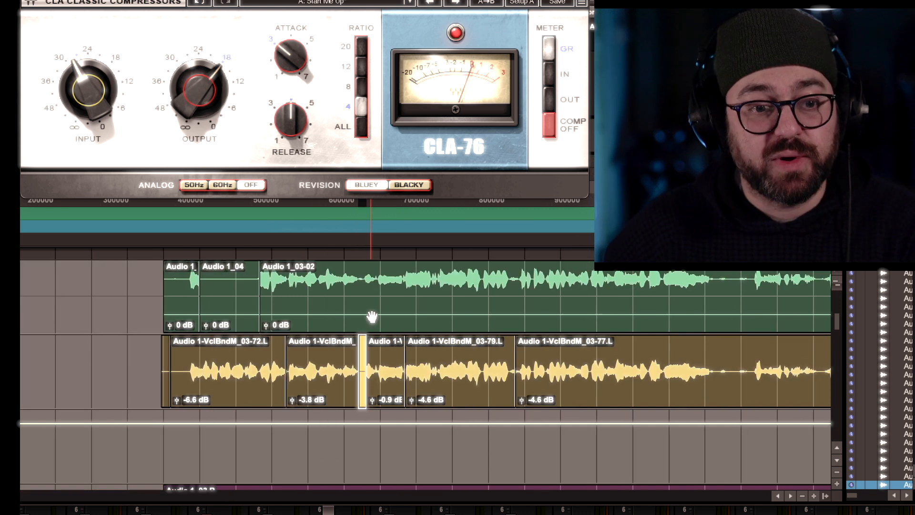
Set the first vocal segment's clip gain to -4.1 dB.
double_click(210, 354)
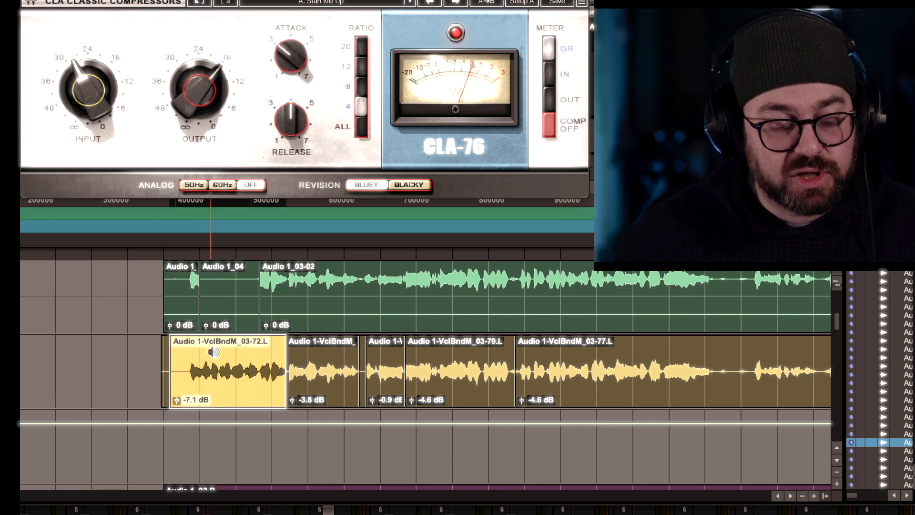
left_click_drag(211, 351, 213, 352)
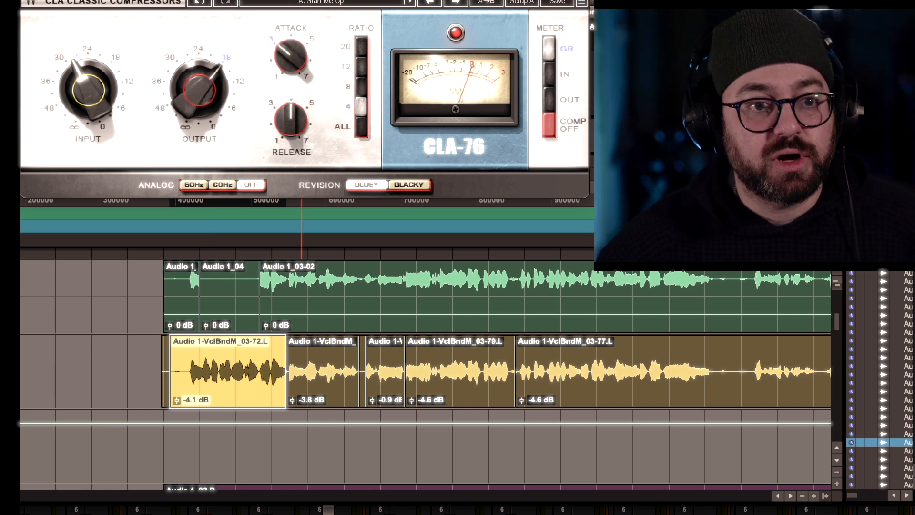
Show clip gain lines on clips and drag the 03-79 segment's gain line to -2.7 dB.
left_click(230, 0)
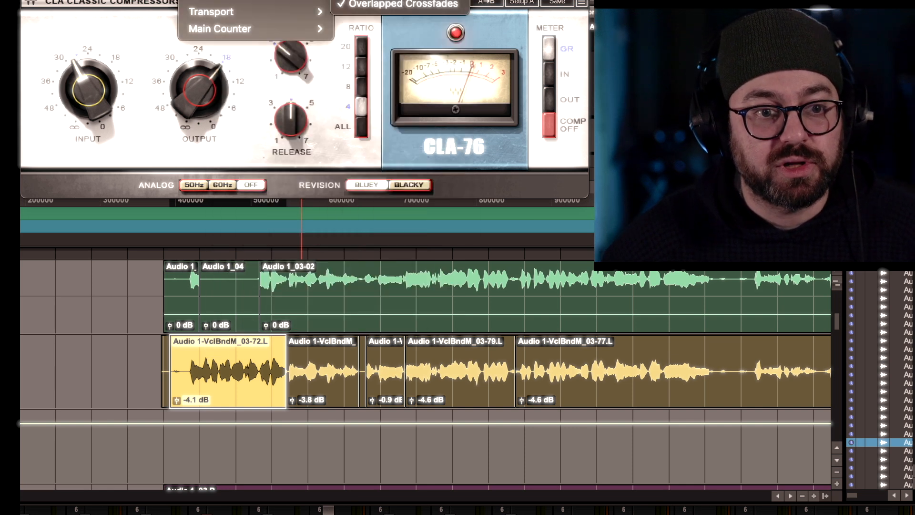
mouse_move(238, 0)
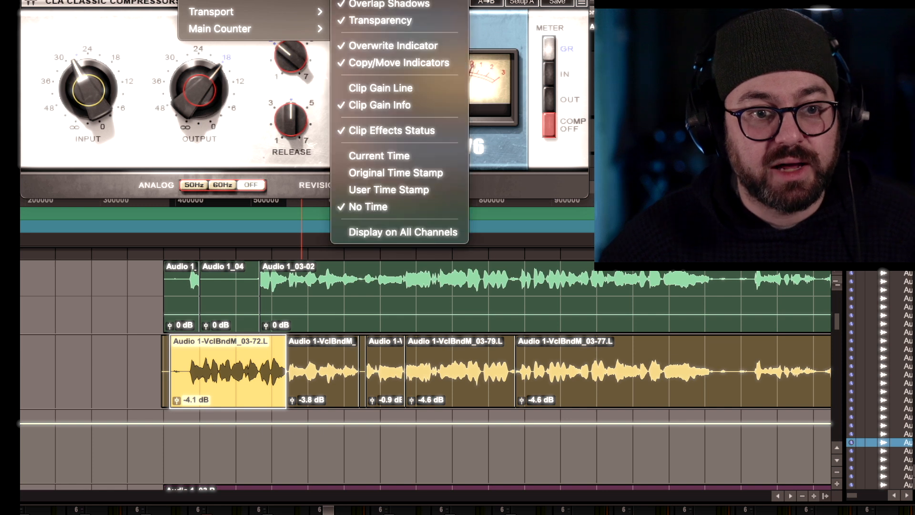
left_click(381, 88)
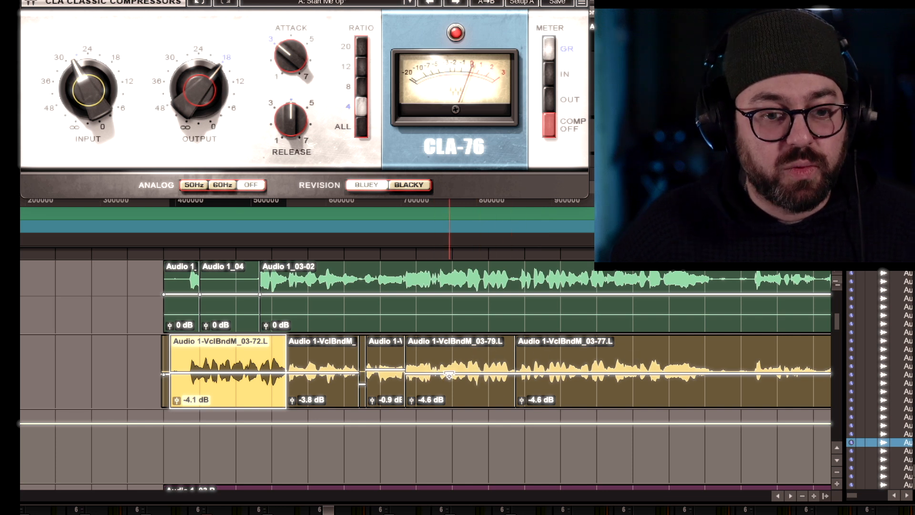
left_click_drag(449, 375, 449, 373)
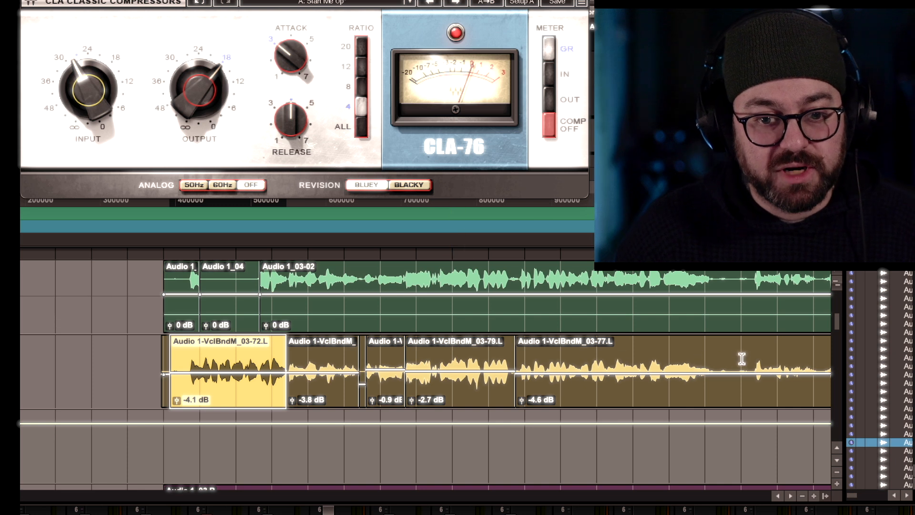
Separate the vocal clip near the end of the phrase and raise the 03-82 segment's gain to -1.7 dB.
left_click(722, 356)
key("ctrl+e")
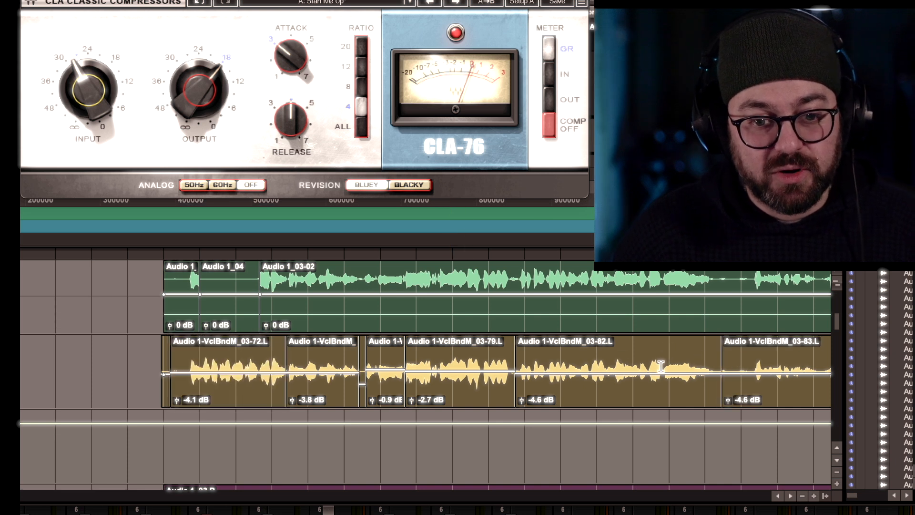
left_click(653, 367)
left_click_drag(642, 372, 642, 366)
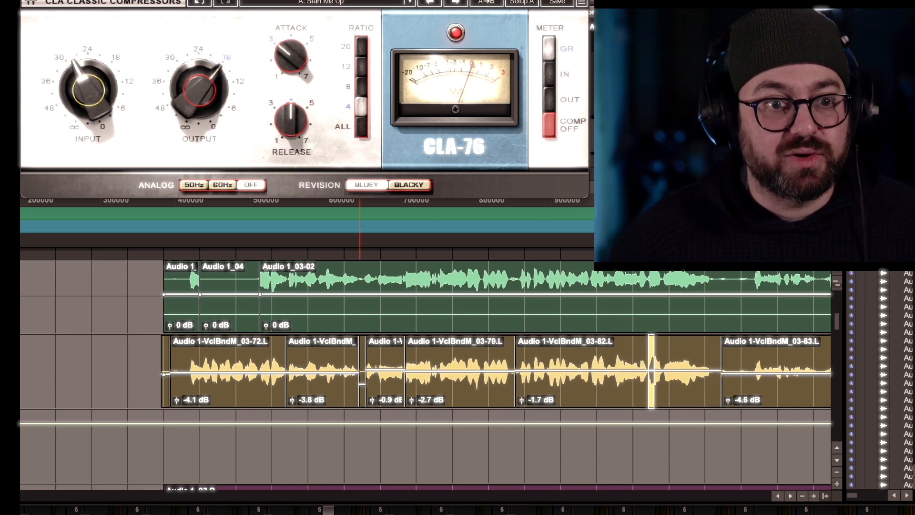
Hide the clip gain lines on clips.
left_click(241, 0)
mouse_move(198, 0)
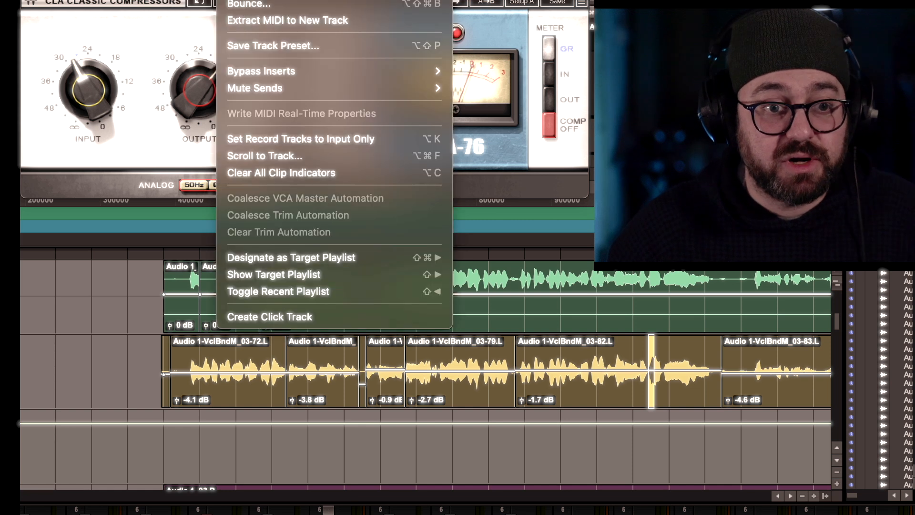
mouse_move(238, 0)
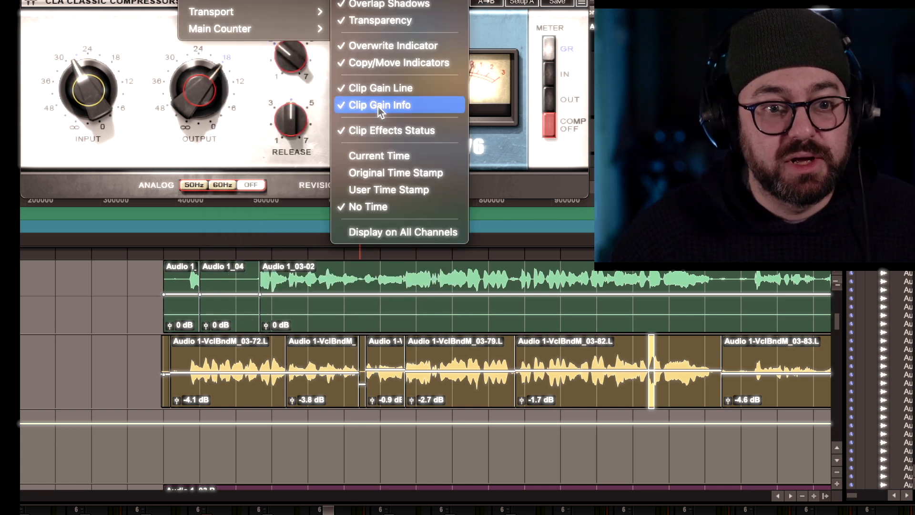
left_click(382, 92)
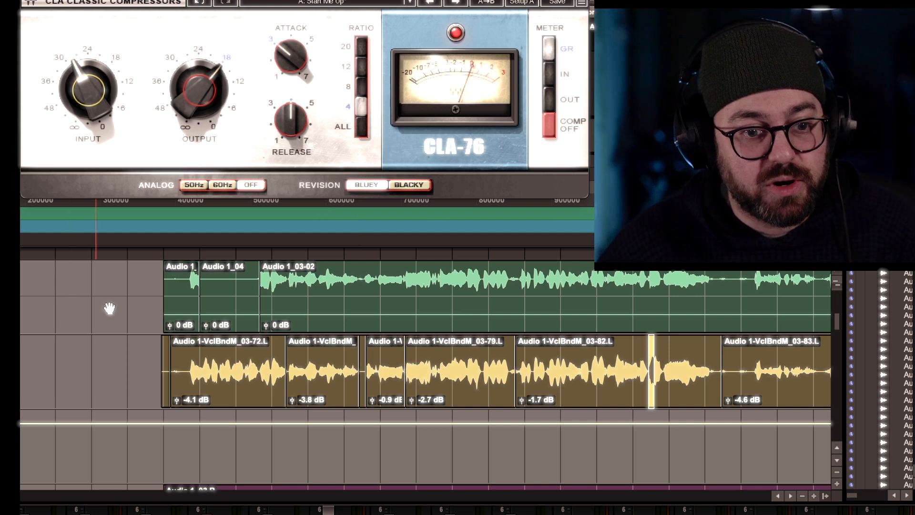
Raise the second vocal segment's clip gain to +4.4 dB and the next segment's to +1.7 dB.
left_click_drag(293, 400, 290, 394)
left_click_drag(373, 399, 291, 396)
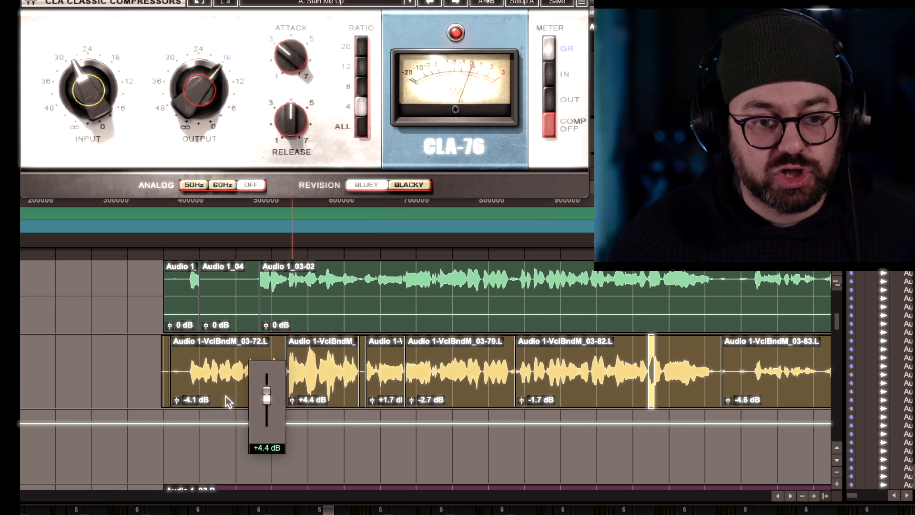
Raise the first vocal segment's clip gain to +1.7 dB and enlarge the edit window.
left_click_drag(228, 402, 193, 387)
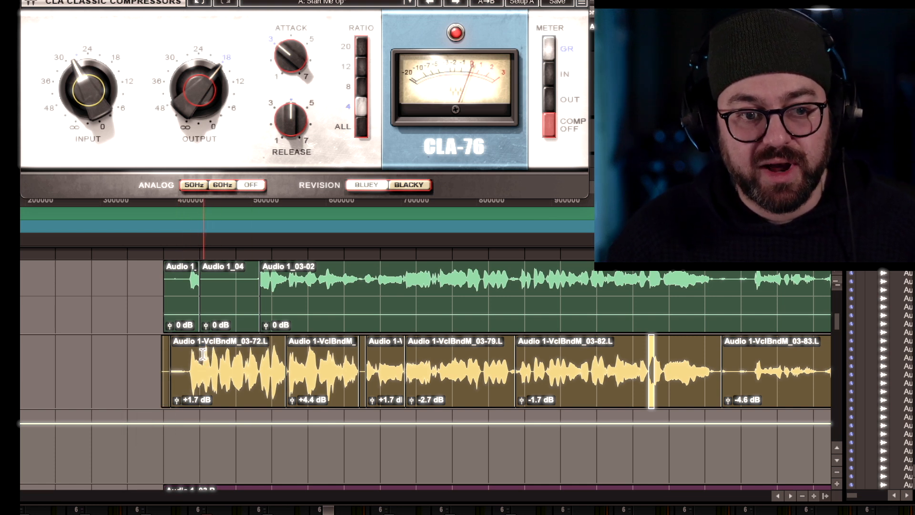
left_click_drag(143, 1, 857, 0)
left_click_drag(605, 1, 882, 10)
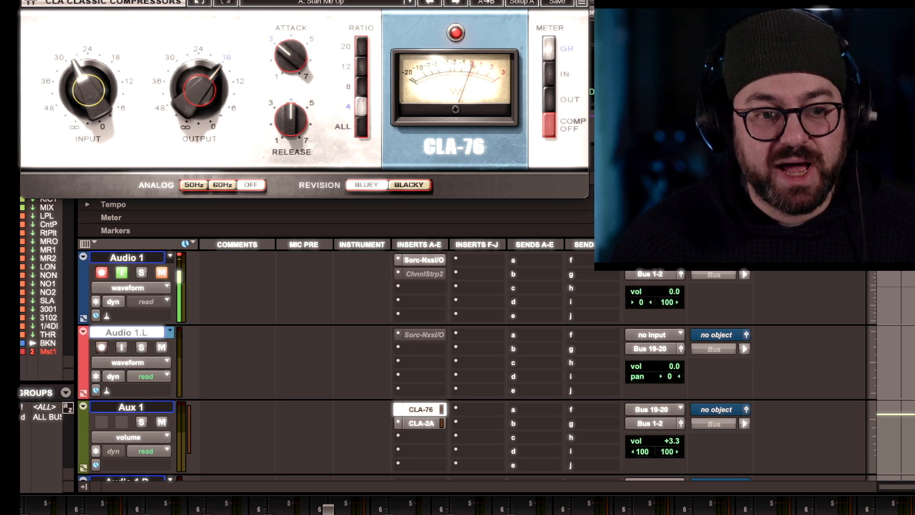
left_click_drag(881, 14, 20, 115)
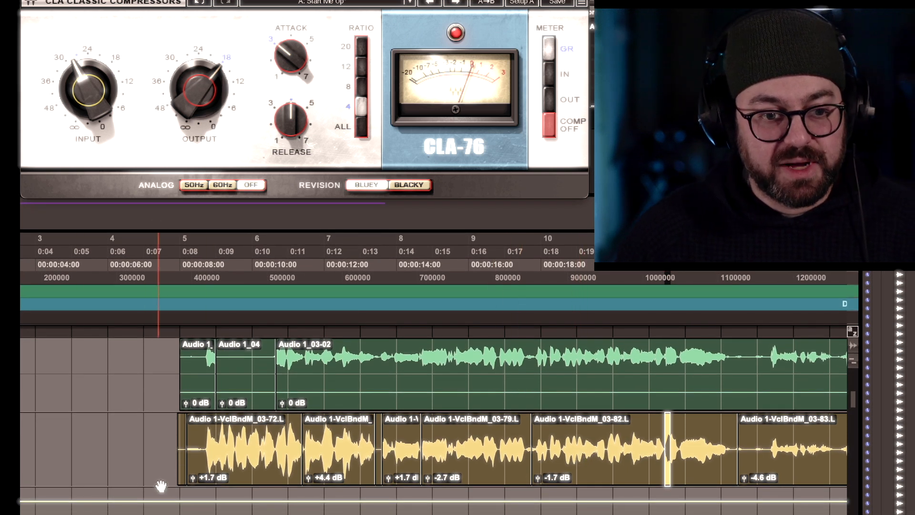
Lower the clip gains: first segment to -3.8 dB, second to -0.9 dB, 03-79 to -3.8 dB and 03-82 to -4.6 dB.
left_click_drag(193, 478, 194, 483)
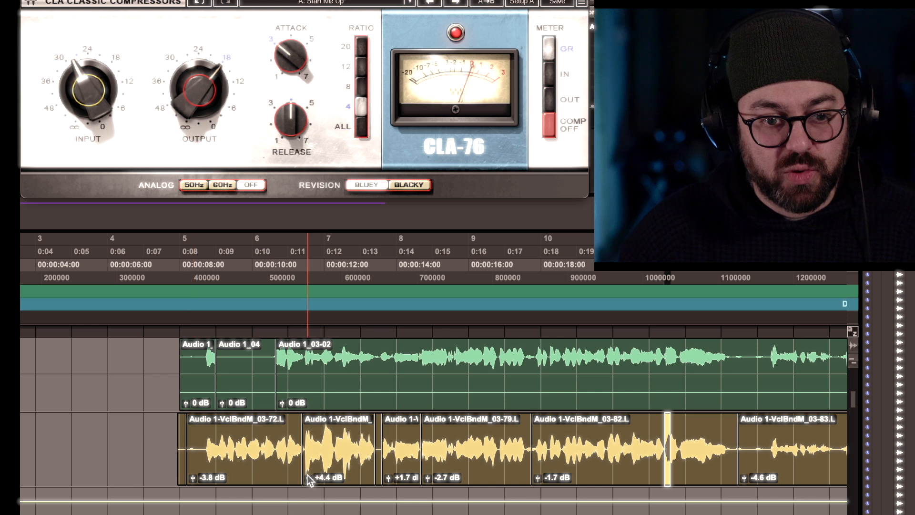
left_click_drag(308, 476, 309, 484)
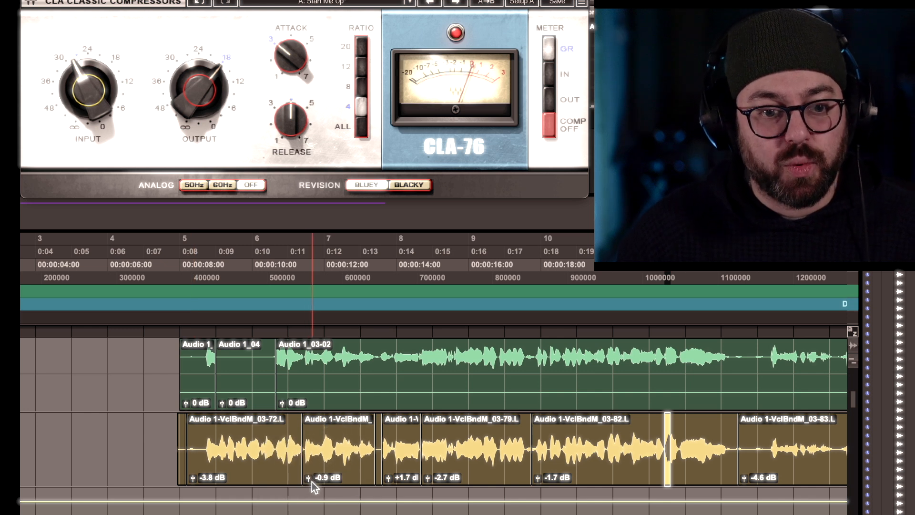
left_click_drag(388, 477, 429, 485)
left_click_drag(539, 480, 539, 482)
Separate a short segment at the start of the 03-83 clip and set its clip gain to -0.9 dB.
scroll(615, 421, "right", 3)
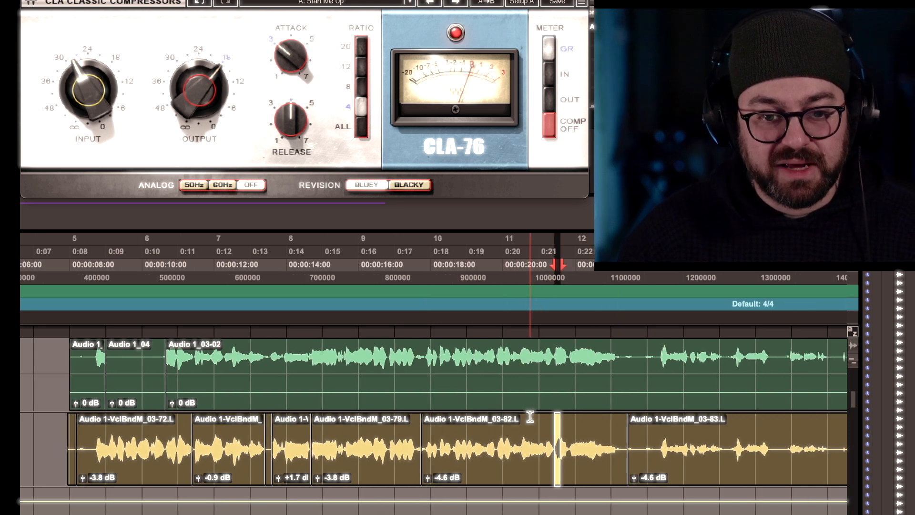
left_click(548, 429)
scroll(545, 428, "right", 1)
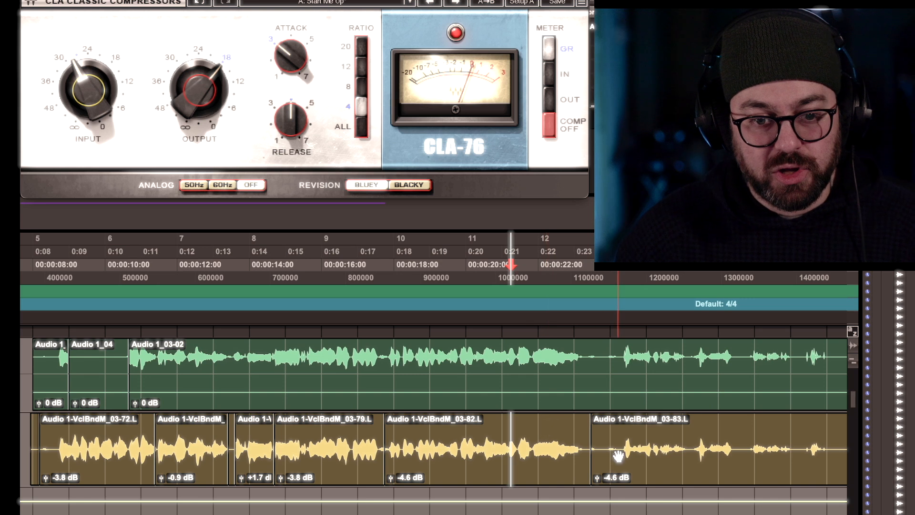
scroll(618, 456, "right", 1)
left_click_drag(660, 432, 587, 429)
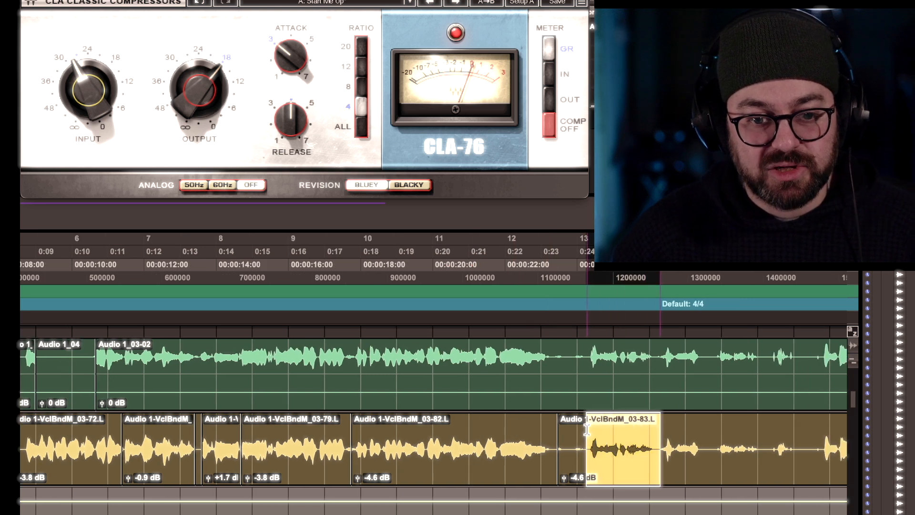
key("b")
left_click_drag(592, 479, 592, 476)
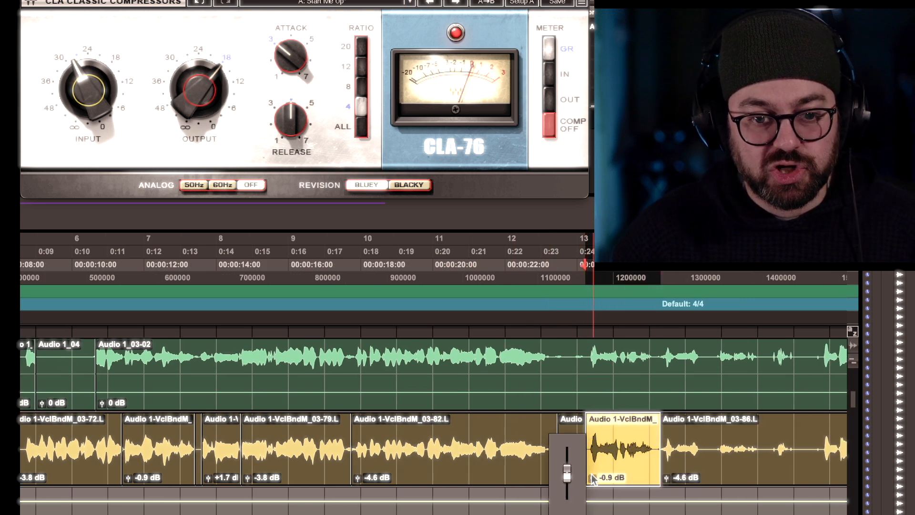
Split the following vocal clip at the next phrase and set that segment's clip gain to -2.8 dB.
scroll(599, 442, "right", 3)
left_click(600, 440)
key("b")
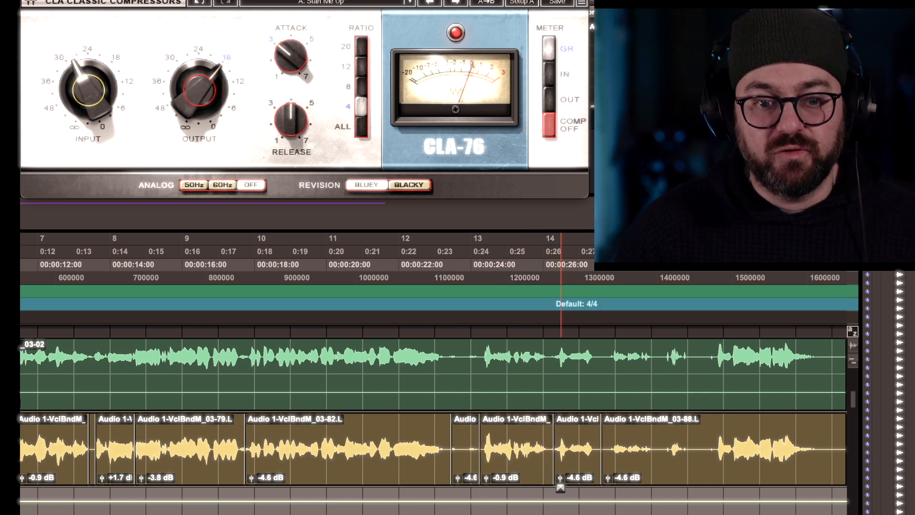
left_click_drag(560, 479, 560, 476)
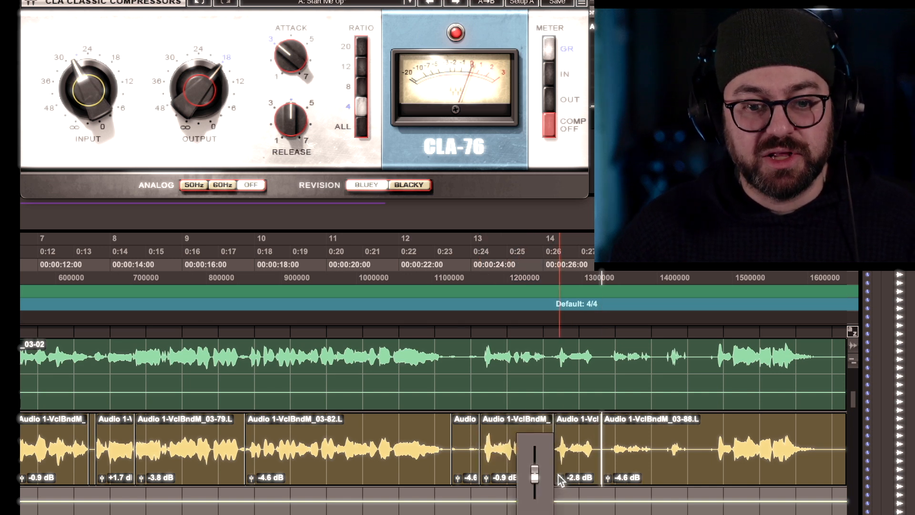
Split the -0.9 dB segment partway through and raise the new segment's clip gain to +2.6 dB.
left_click(514, 435)
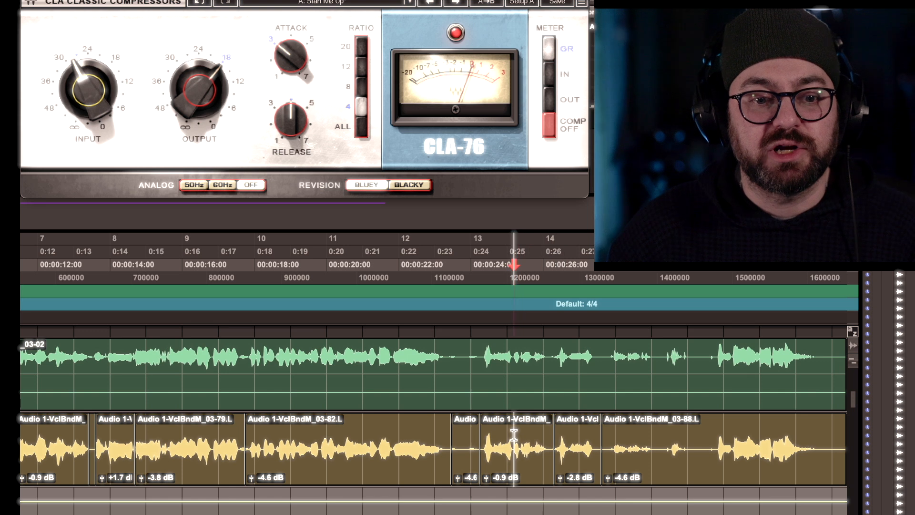
key("b")
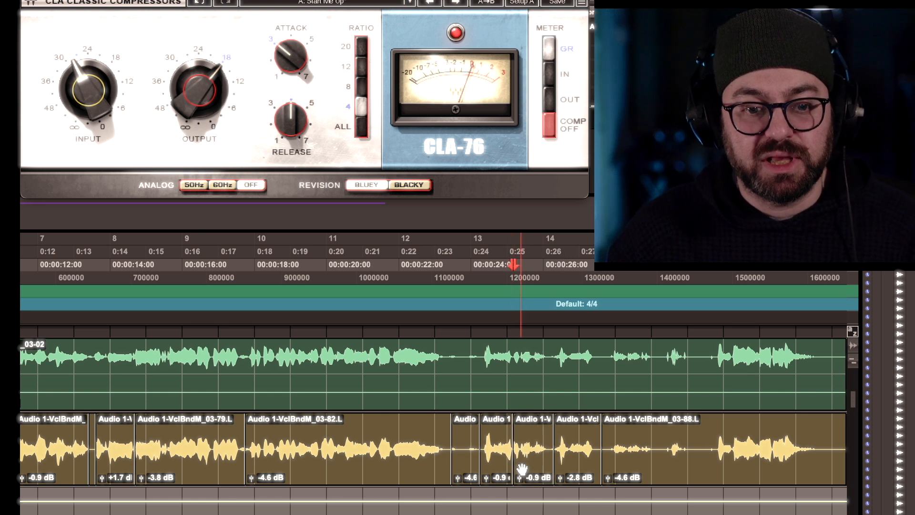
left_click_drag(519, 477, 508, 473)
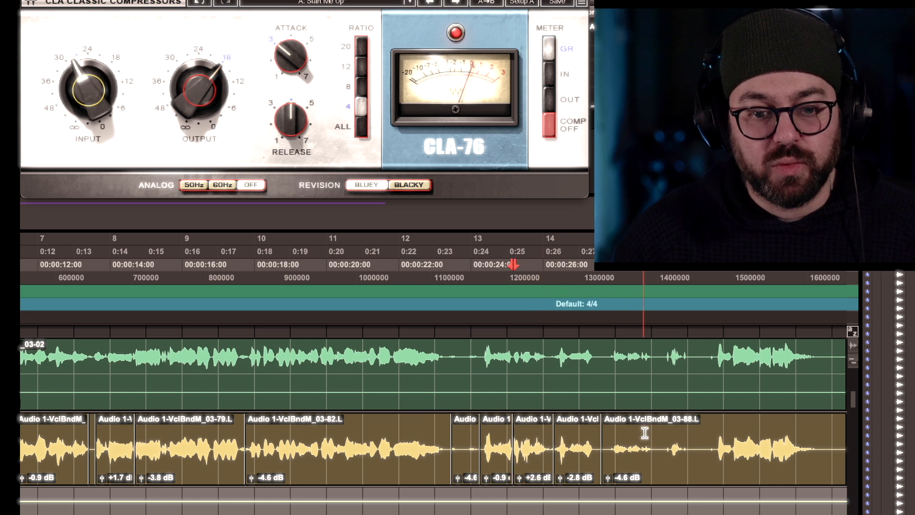
Separate the next phrase of the last vocal clip and raise that segment's clip gain to +1.7 dB.
left_click(656, 429)
key("b")
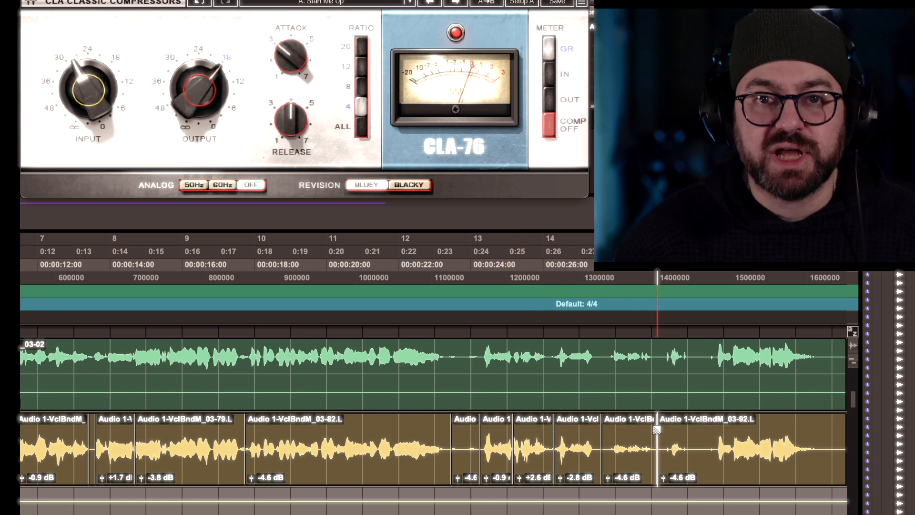
left_click_drag(610, 481, 607, 476)
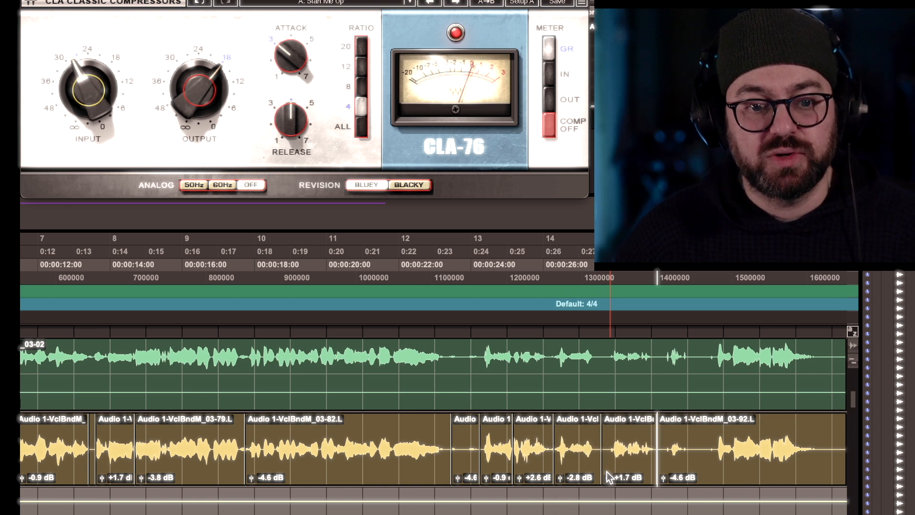
Separate the following phrase and lower that segment's clip gain to -1.8 dB.
left_click(705, 439)
key("b")
left_click_drag(662, 479, 662, 475)
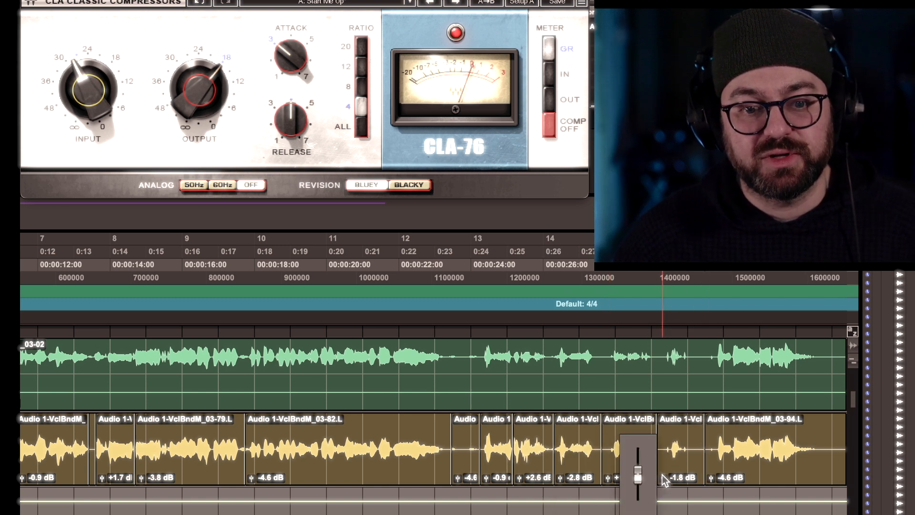
Trim the boundaries of the short vocal segments just after the 03-82 clip.
scroll(665, 477, "left", 5)
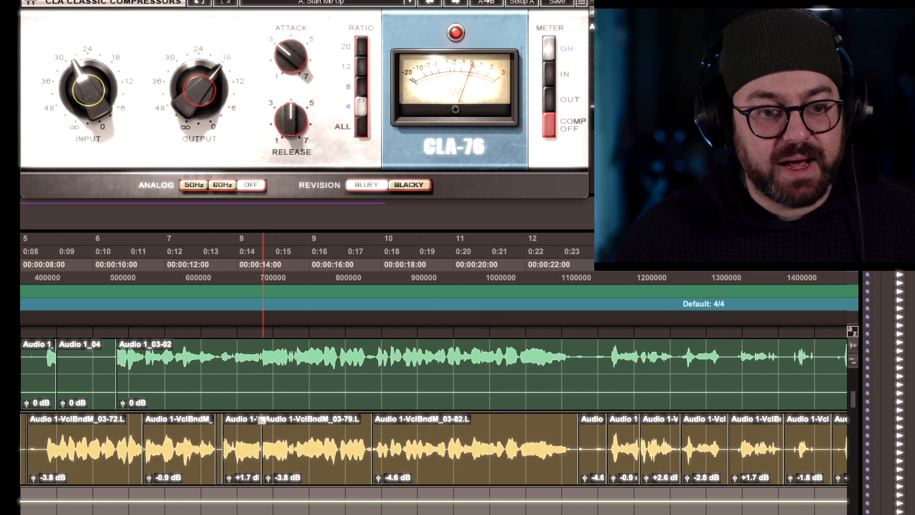
left_click(580, 432)
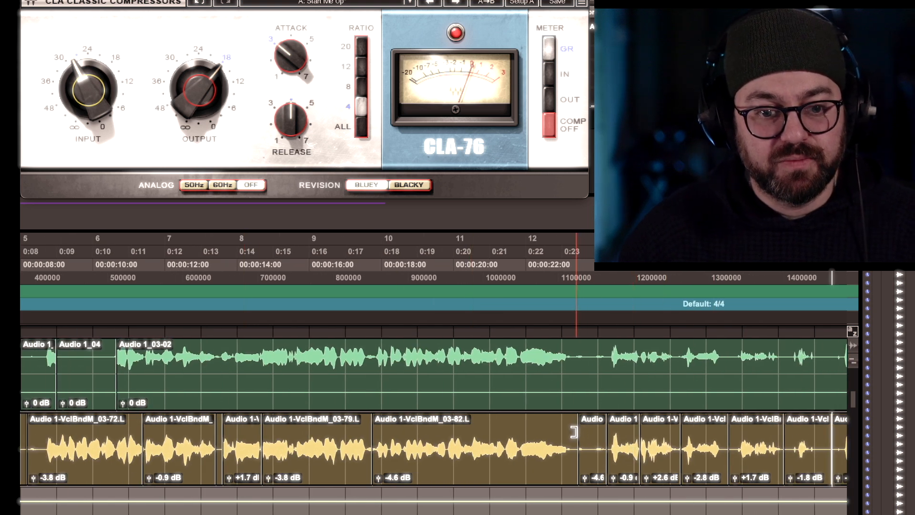
mouse_move(581, 431)
left_mouse_down()
mouse_move(569, 426)
mouse_move(591, 431)
left_mouse_up()
left_click(569, 425)
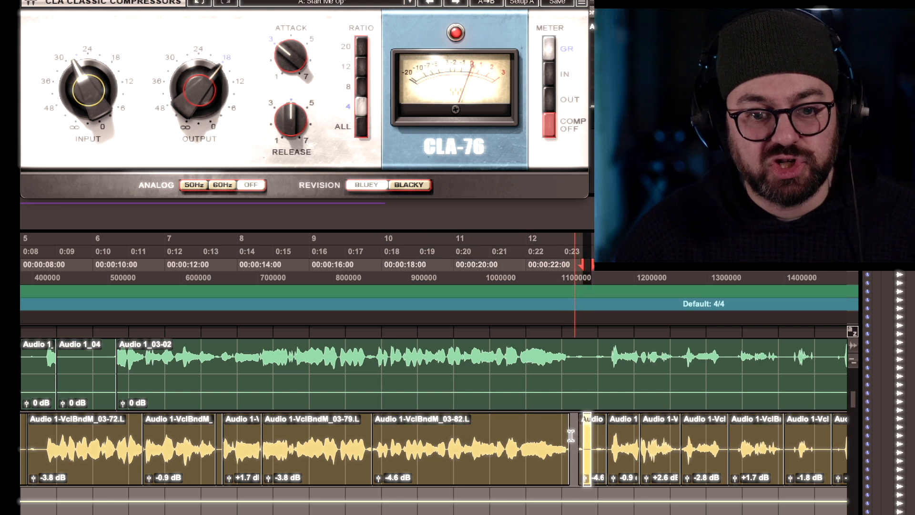
left_click_drag(609, 419, 602, 421)
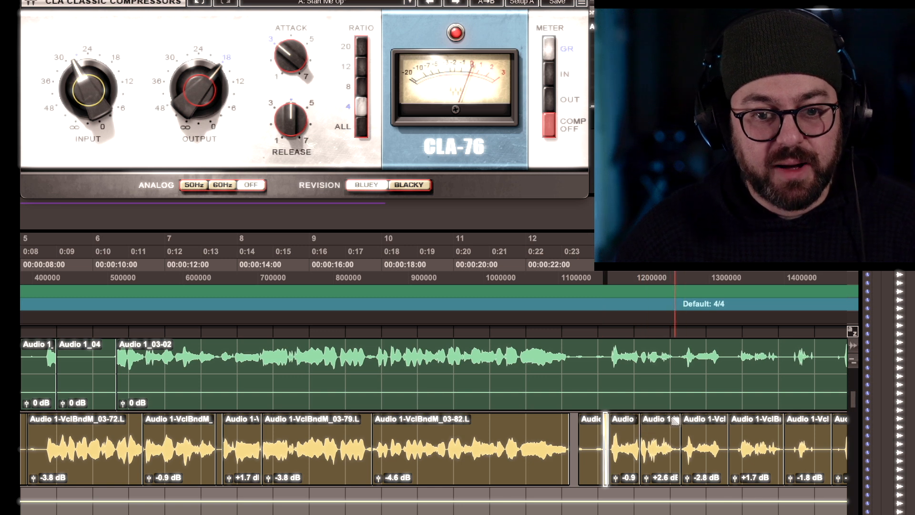
left_click_drag(677, 423, 684, 421)
Select the split vocal segments and apply batch fades across all their boundaries.
scroll(684, 420, "right", 3)
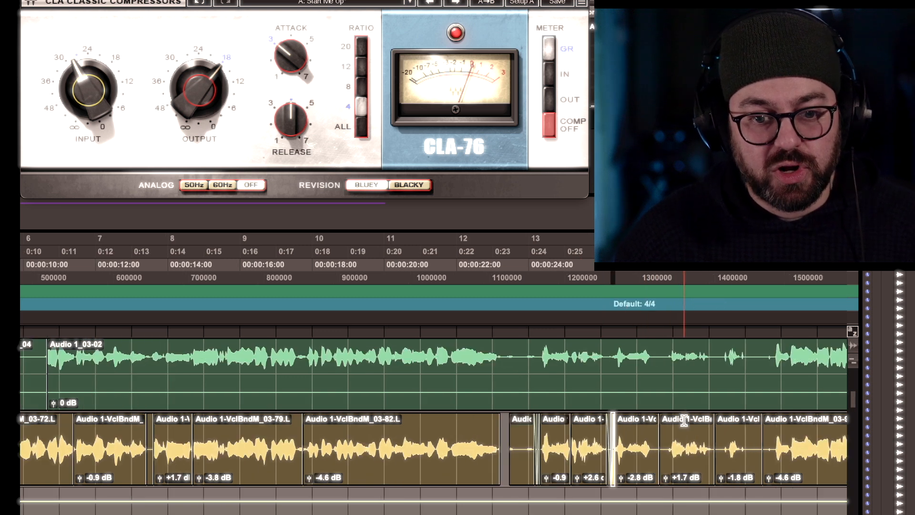
left_click_drag(799, 433, 58, 431)
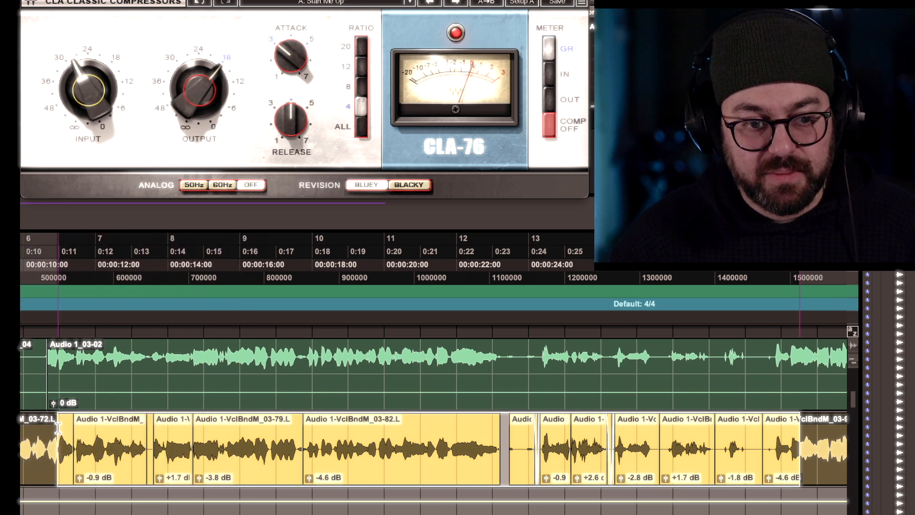
key("ctrl+f")
key("Return")
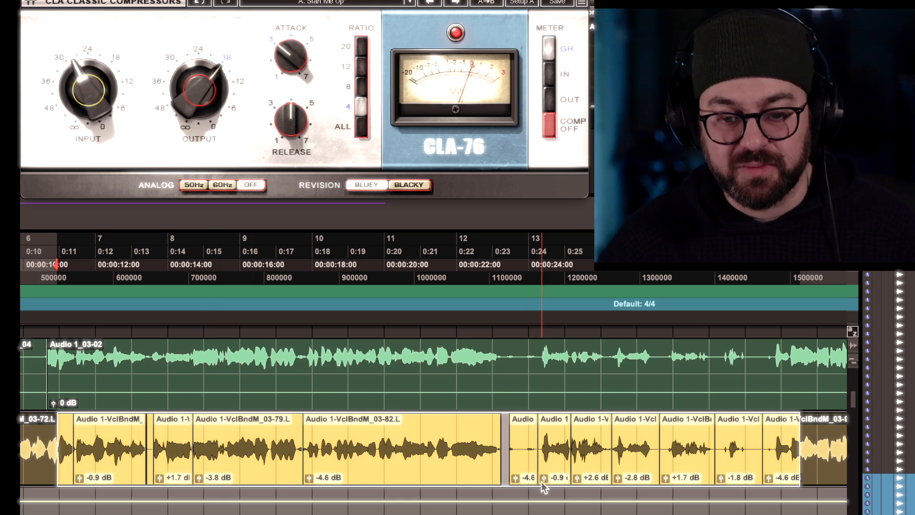
key("r")
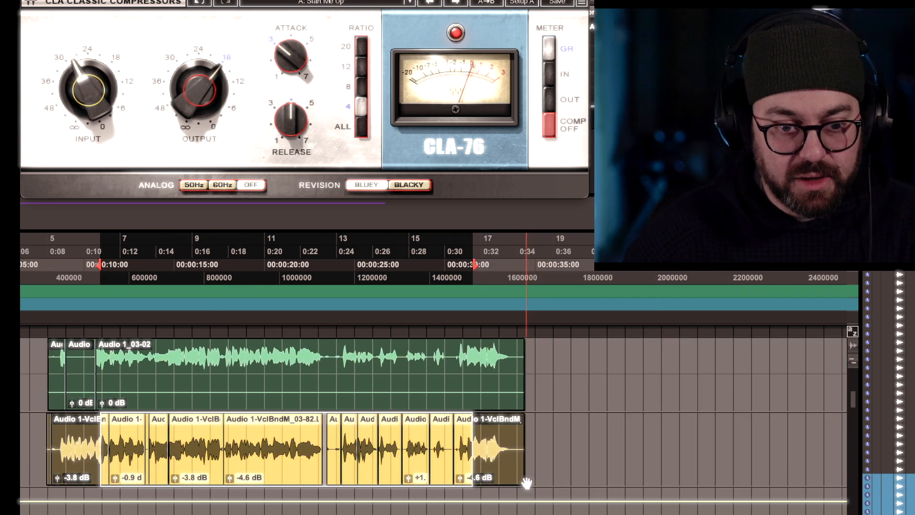